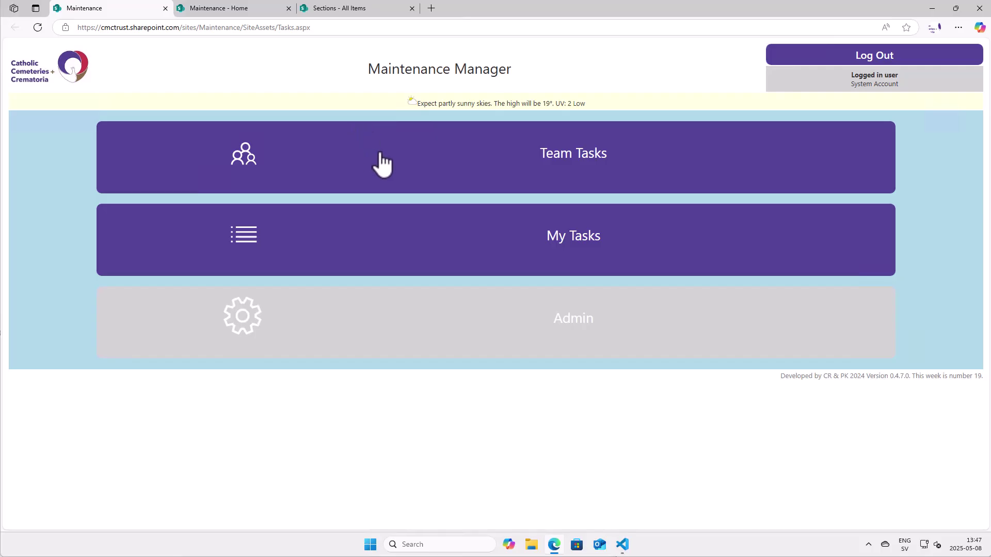
Show the Sections list and expand the KCK cemetery group to view its sections.
left_click(344, 11)
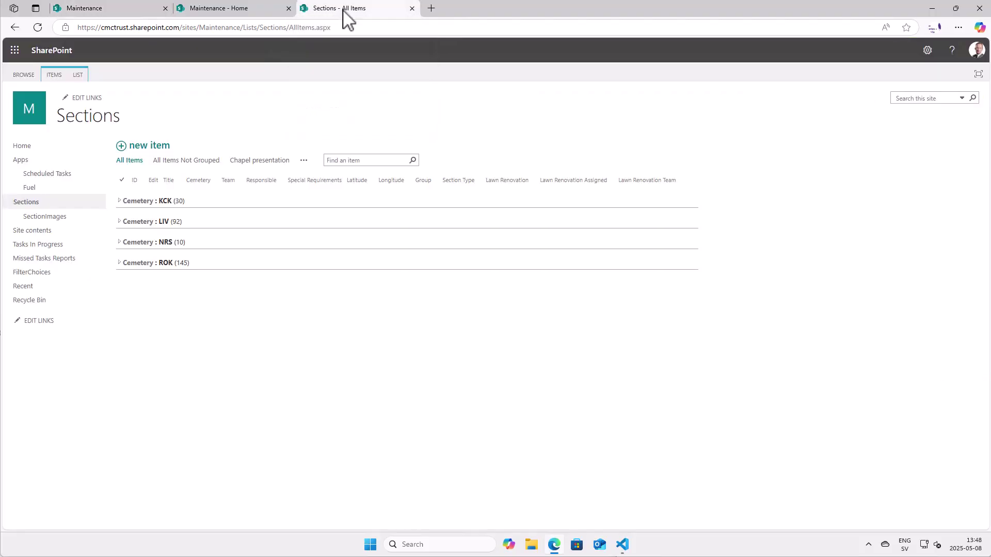
left_click(121, 201)
scroll(236, 284, "down", 1)
scroll(237, 289, "up", 1)
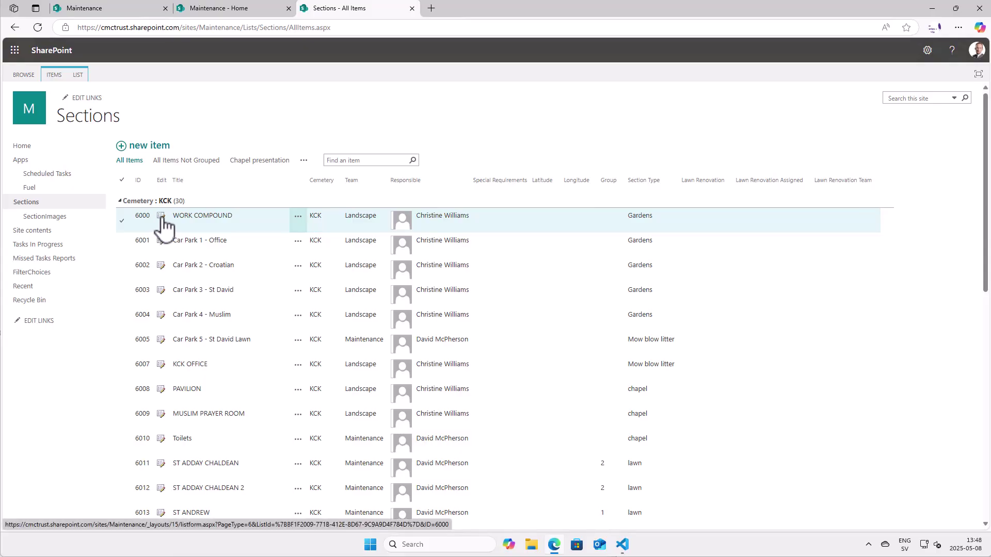
left_click(126, 202)
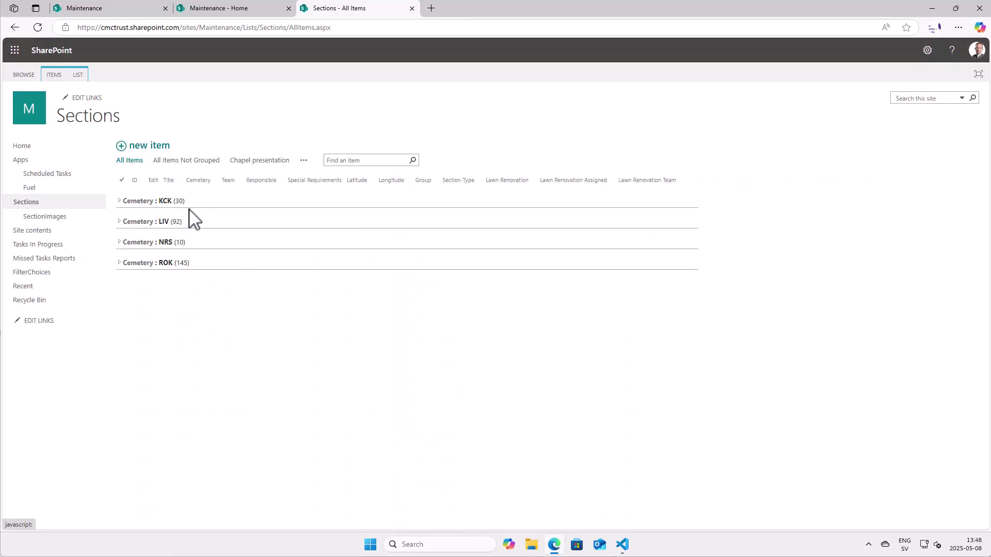
left_click(122, 202)
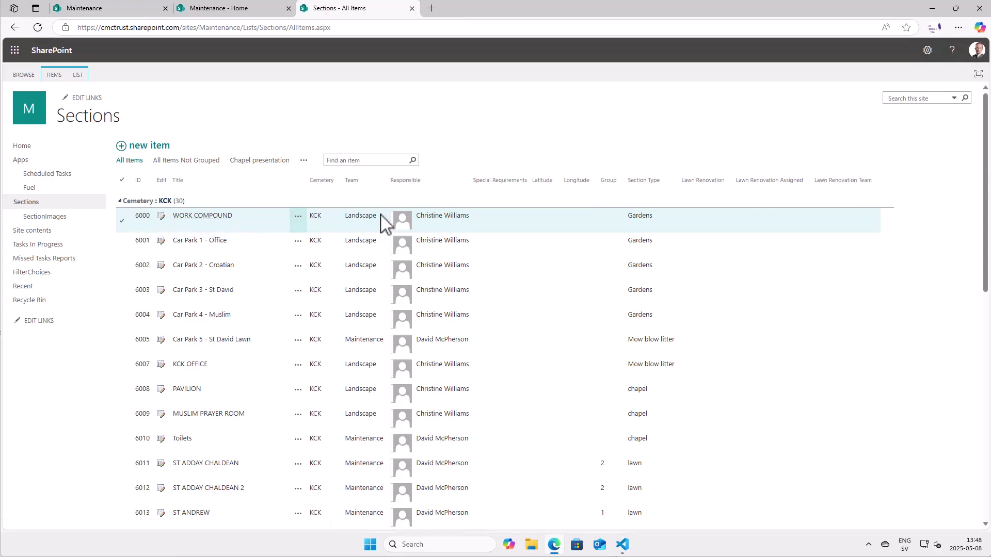
Open the WORK COMPOUND section for editing, examine its weekly task schedule grid, and leave the form without saving.
left_click(364, 215)
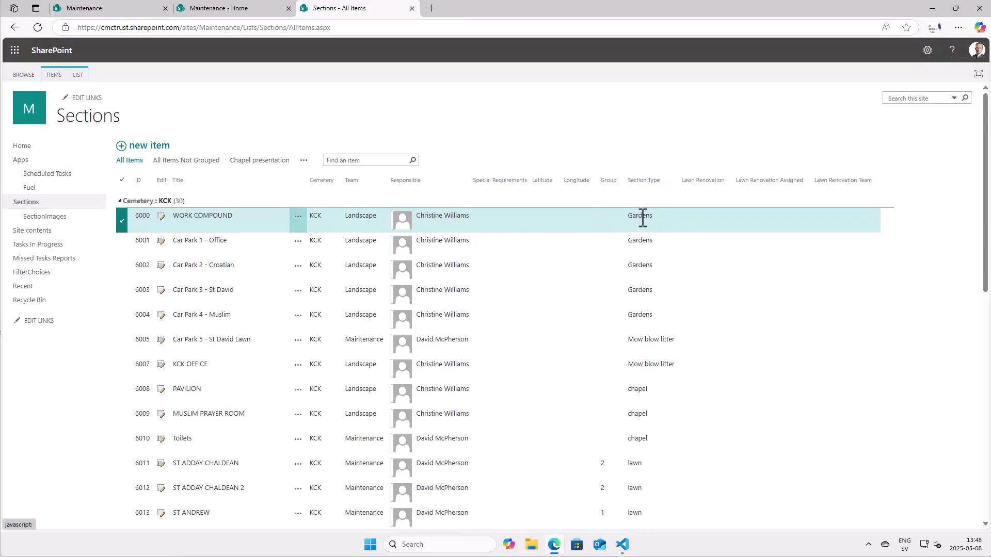
left_click(163, 218)
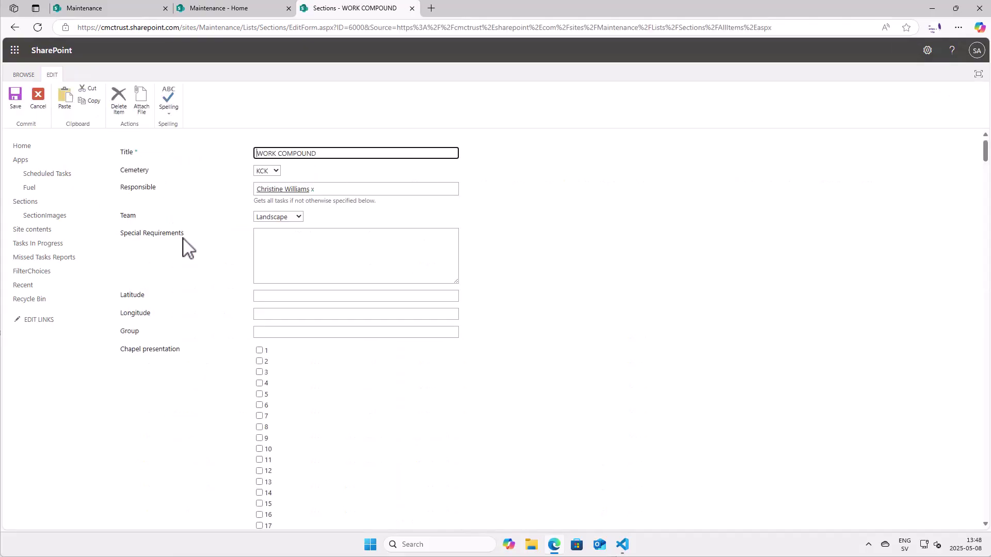
scroll(276, 380, "down", 1)
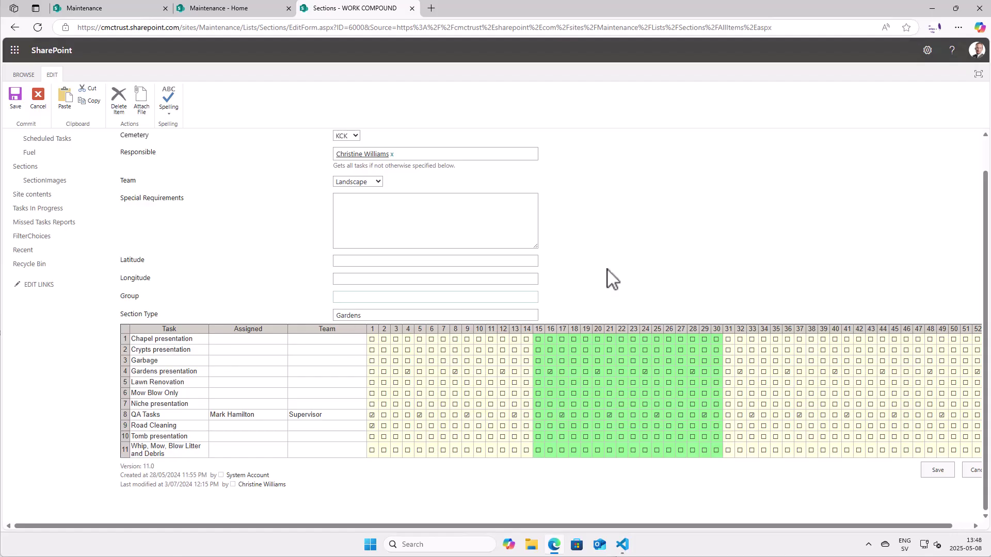
scroll(708, 256, "up", 2)
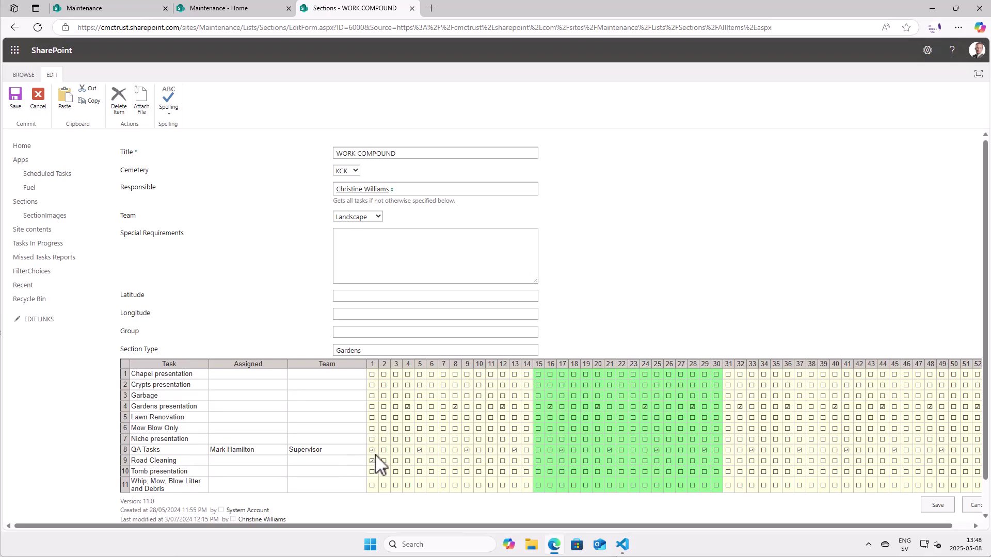
left_click(419, 450)
scroll(542, 462, "right", 1)
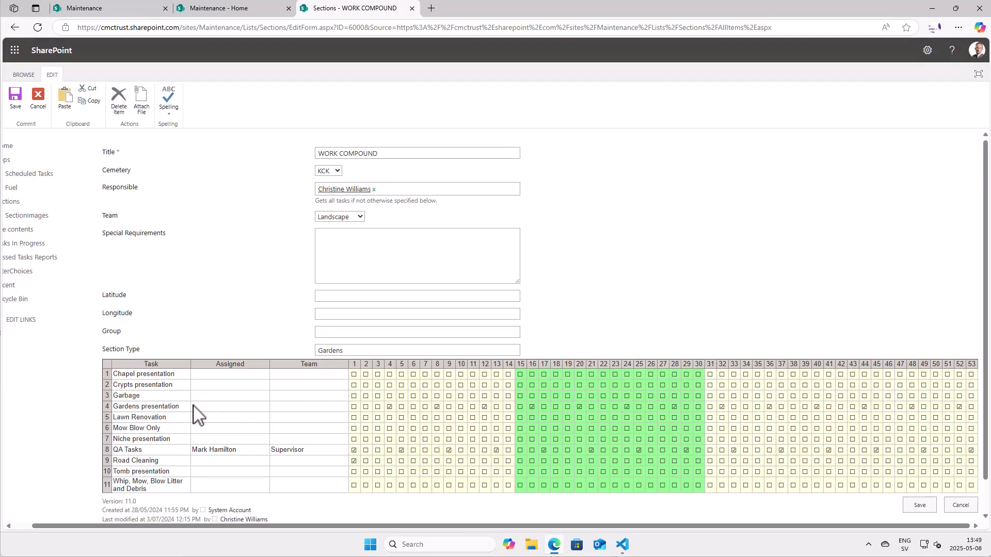
left_click(168, 405)
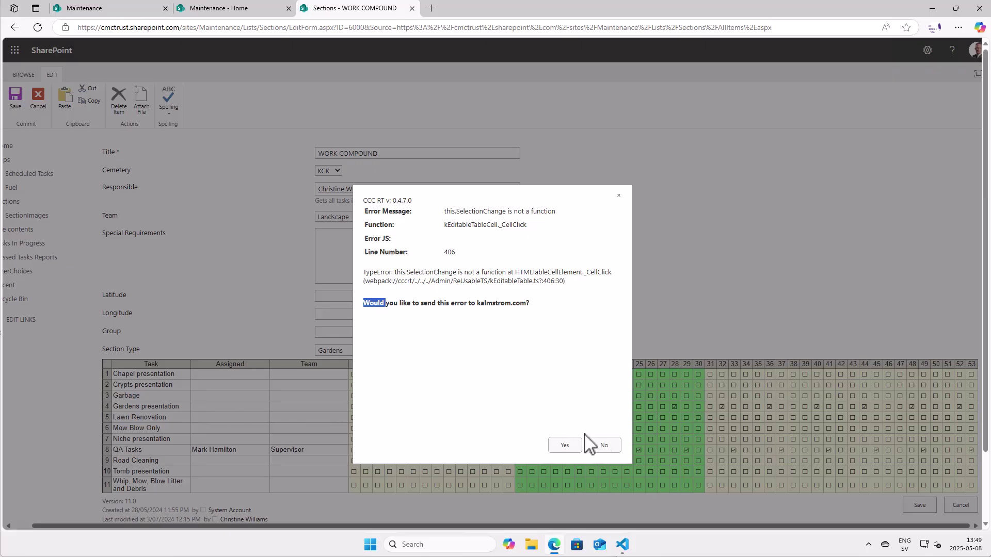
left_click(604, 447)
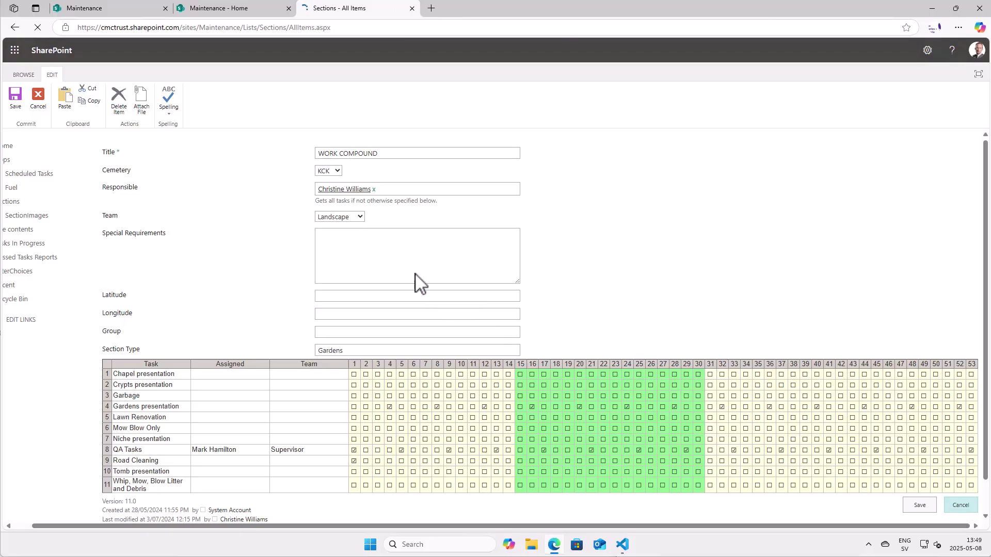
Show Team Tasks in the Maintenance Manager and look through the task list.
left_click(122, 9)
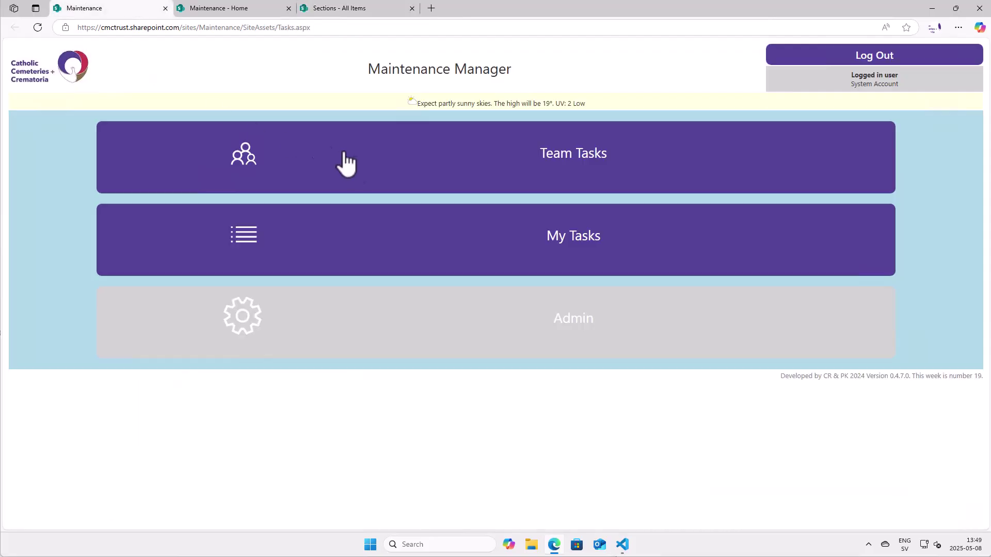
left_click(573, 243)
left_click(517, 162)
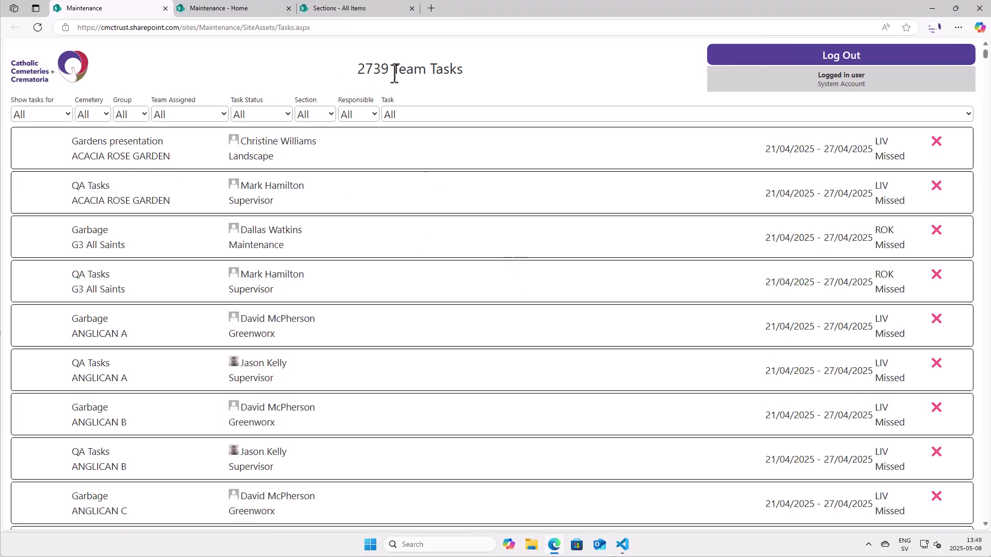
scroll(776, 291, "down", 5)
scroll(839, 292, "up", 3)
scroll(903, 332, "down", 7)
scroll(902, 333, "up", 9)
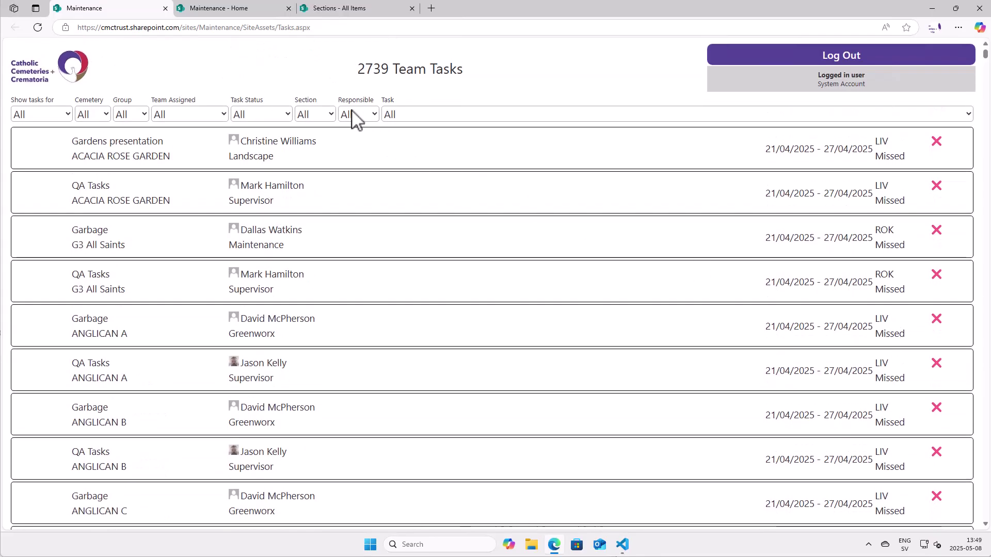
Filter the team tasks by Road Cleaning and look through the matching tasks.
left_click(520, 113)
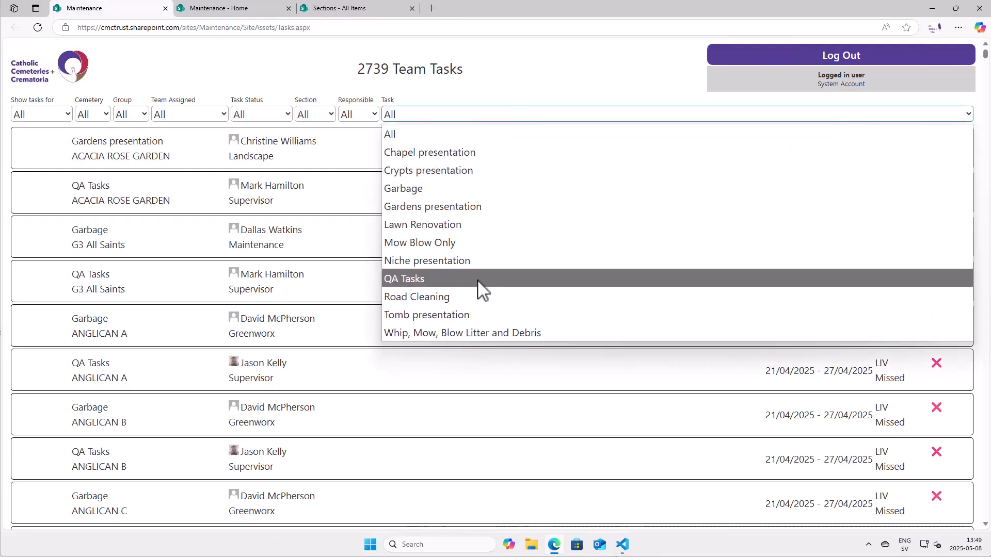
left_click(469, 297)
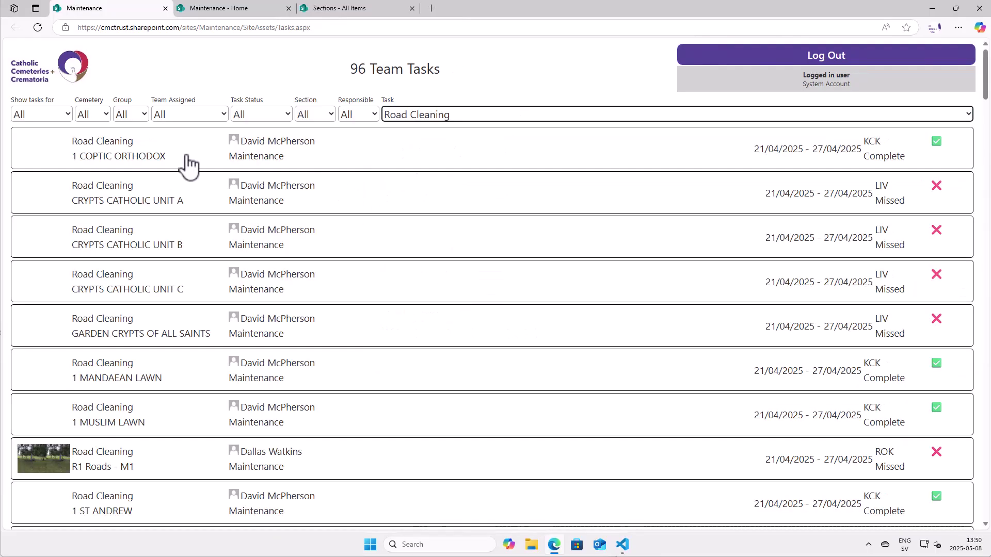
scroll(377, 413, "down", 1)
scroll(85, 325, "down", 3)
scroll(255, 360, "down", 4)
scroll(257, 362, "up", 4)
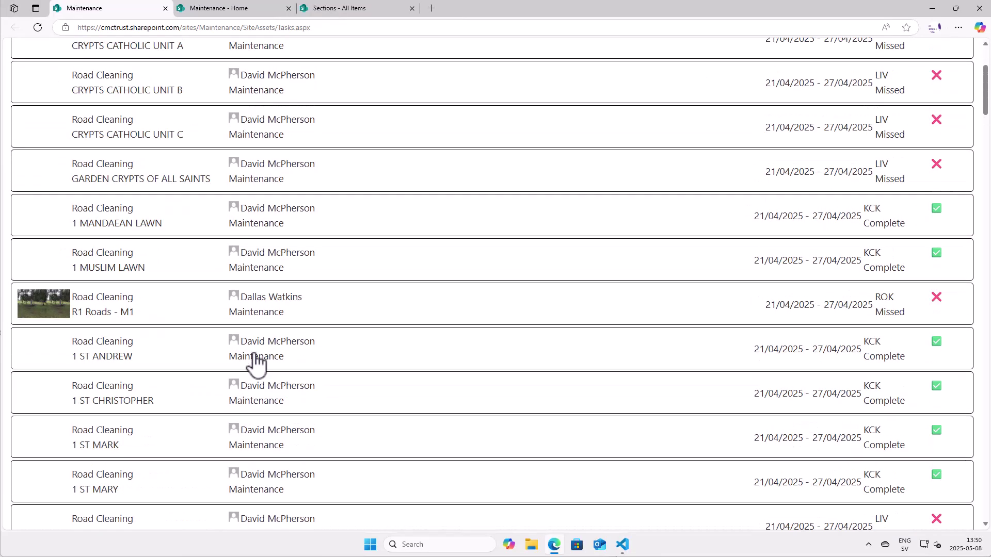
scroll(256, 362, "up", 3)
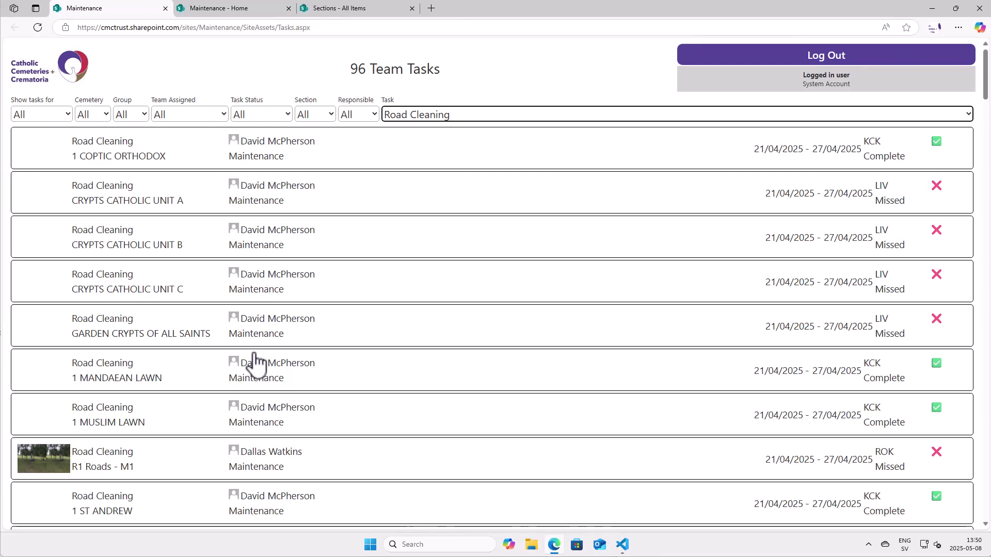
Open the COPTIC ORTHODOX road cleaning task, review its missed reason and responsible person options, and return to the task list.
left_click(298, 150)
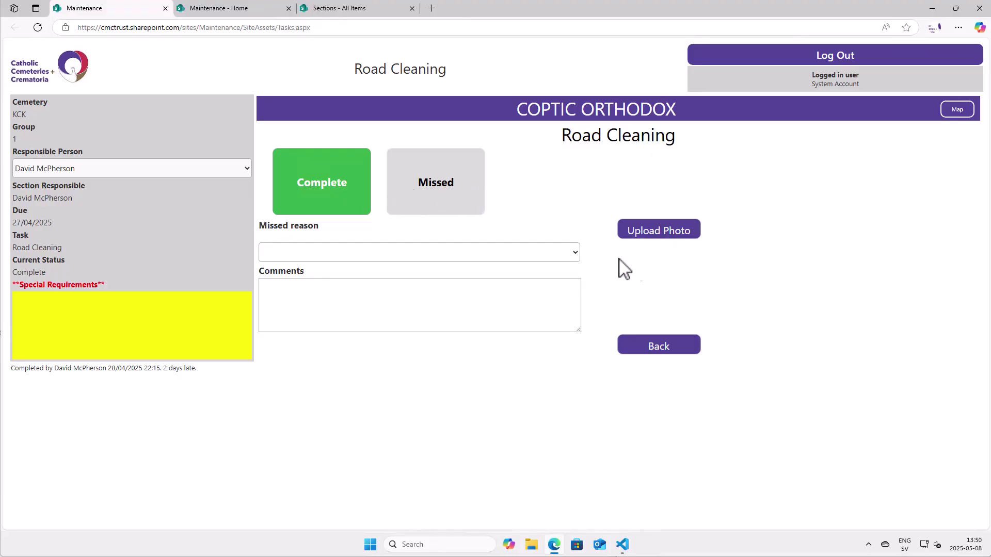
left_click(576, 253)
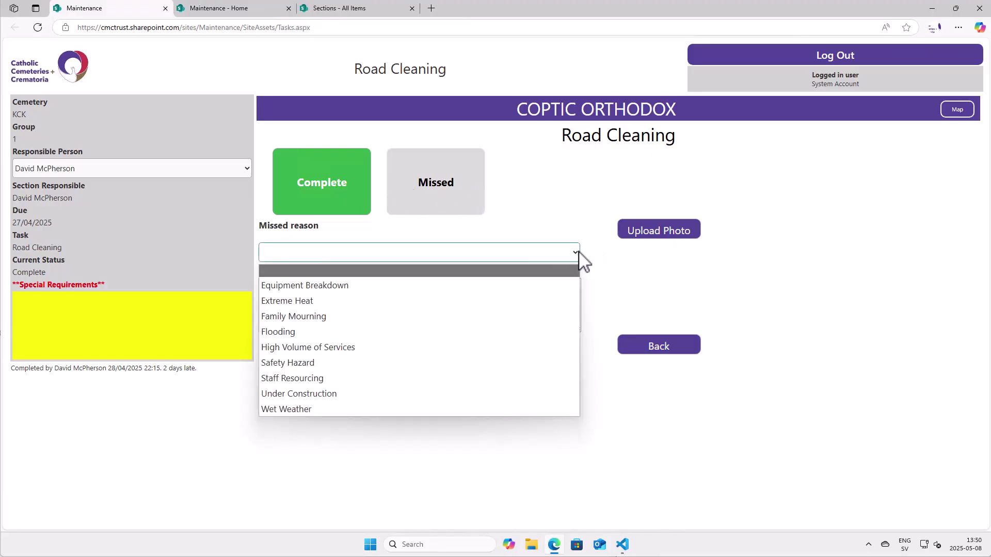
left_click(599, 241)
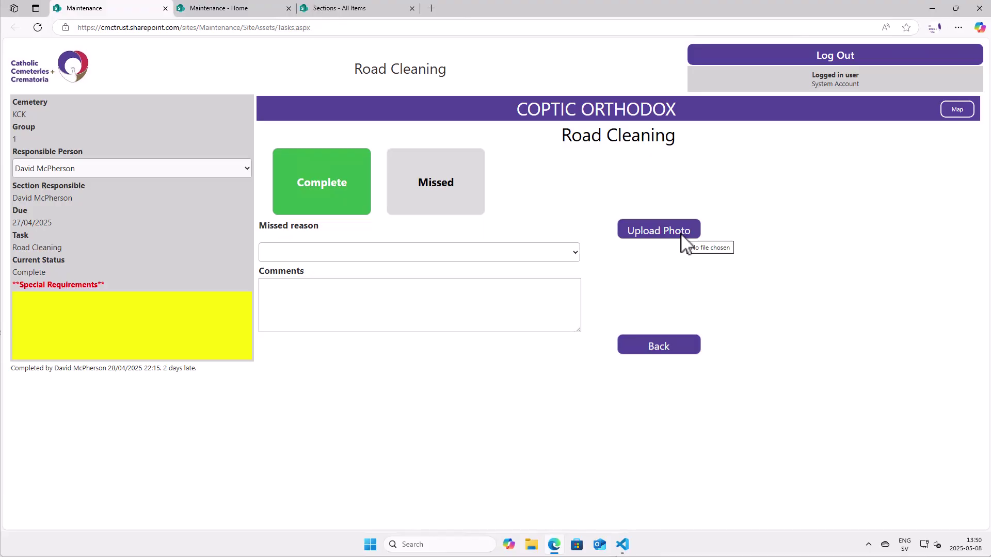
left_click(447, 305)
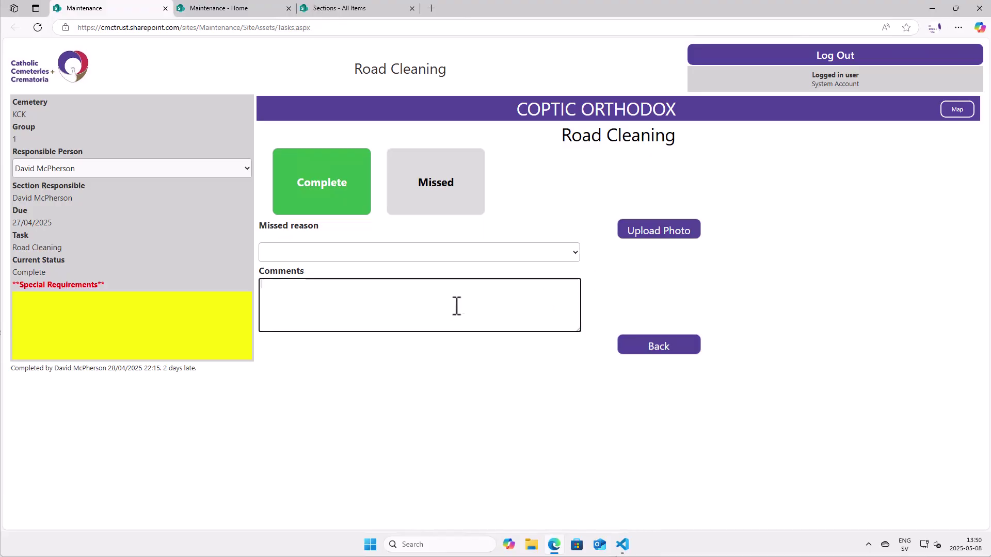
left_click(145, 172)
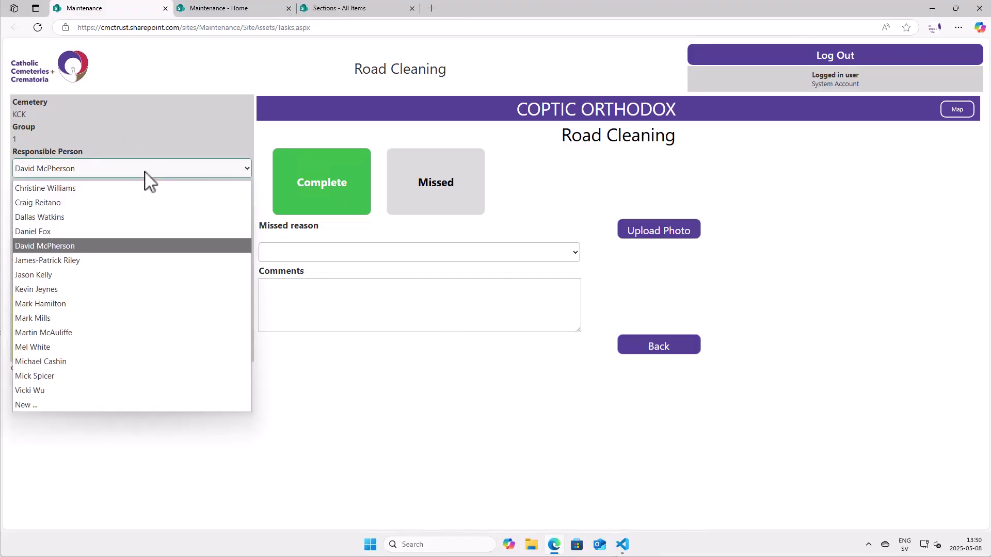
left_click(146, 164)
left_click(667, 347)
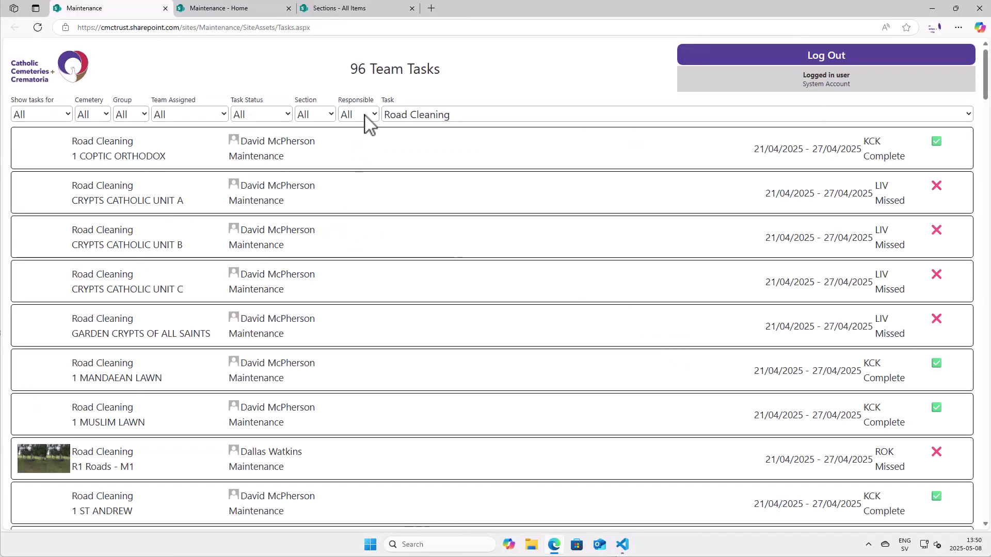
Filter the team tasks by Chapel presentation and, in turn, by Crypts presentation.
left_click(415, 115)
key("Escape")
left_click(415, 117)
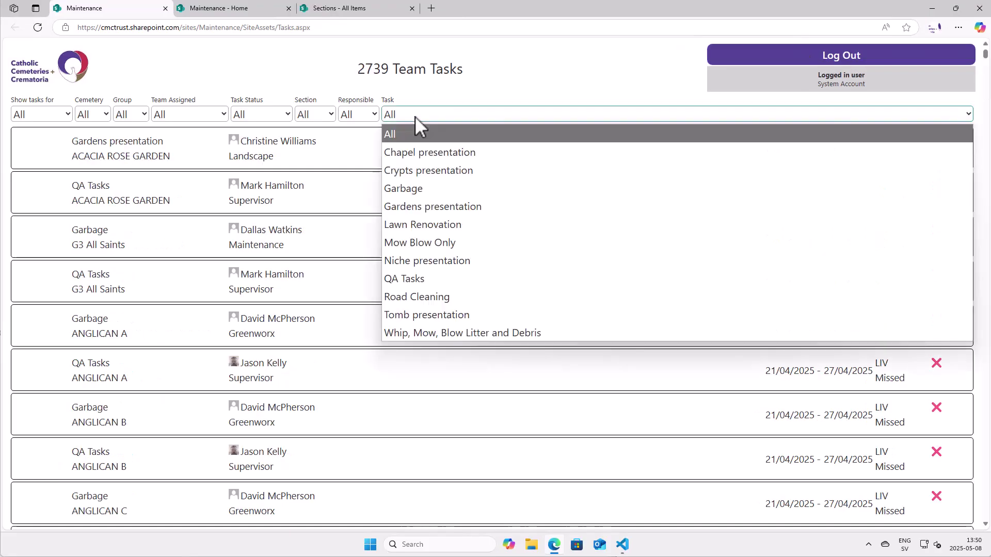
left_click(405, 154)
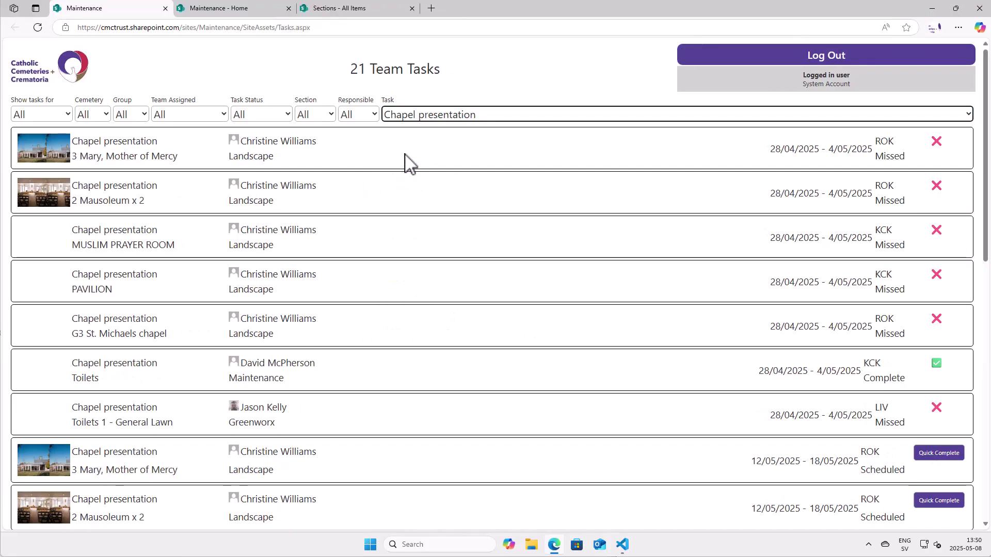
left_click(423, 119)
left_click(413, 175)
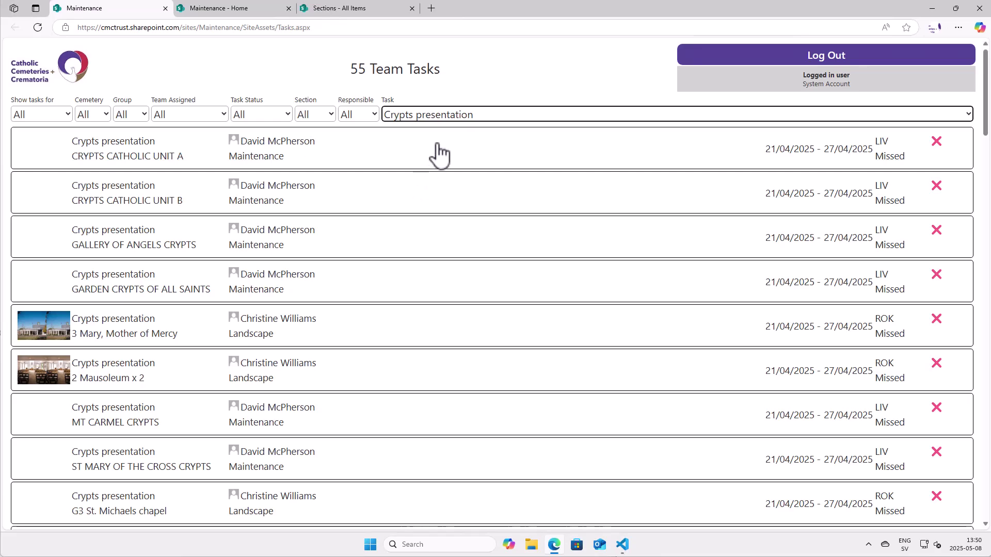
Reset the task filter to All and look through the full team task list.
left_click(439, 118)
left_click(437, 133)
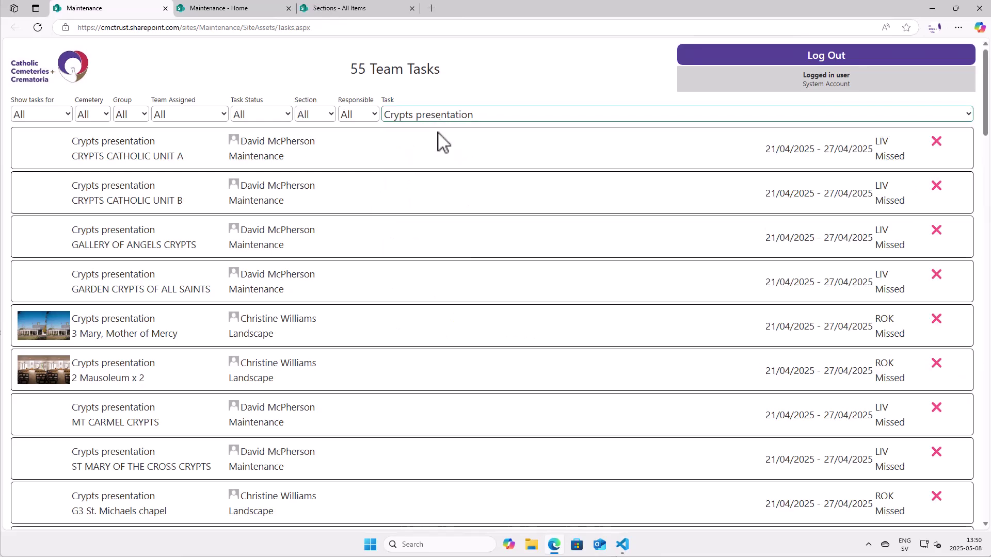
scroll(296, 310, "down", 1)
scroll(297, 309, "down", 8)
scroll(296, 309, "up", 8)
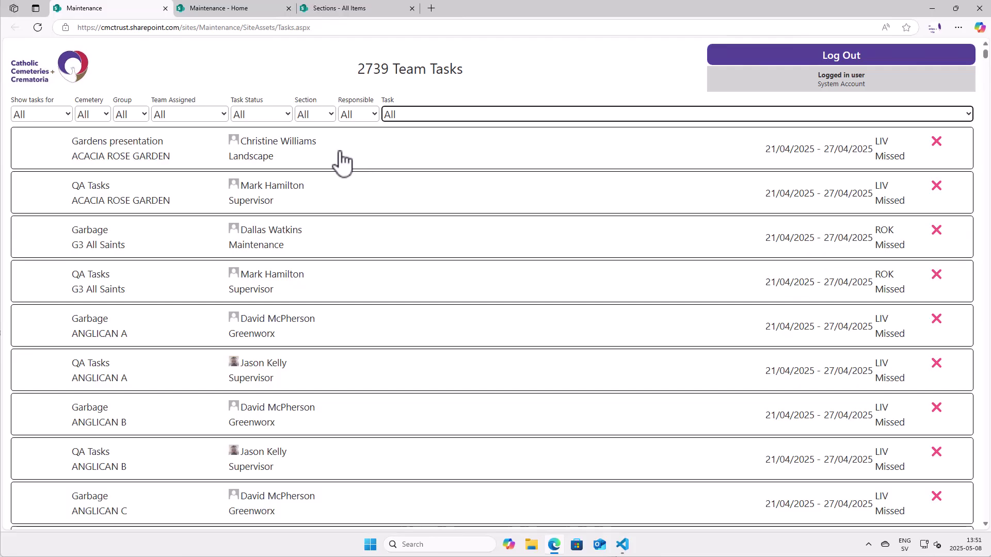
Show the Maintenance site's home page and view the report's MONTHLY HIGH LEVEL and MONTHLY LOW LEVEL pages.
left_click(265, 13)
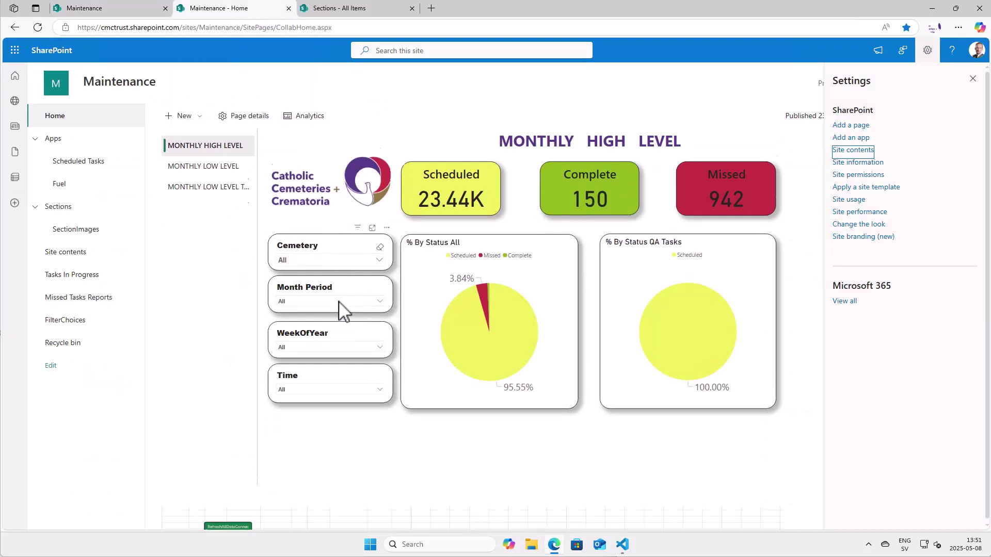
left_click(196, 209)
left_click(195, 182)
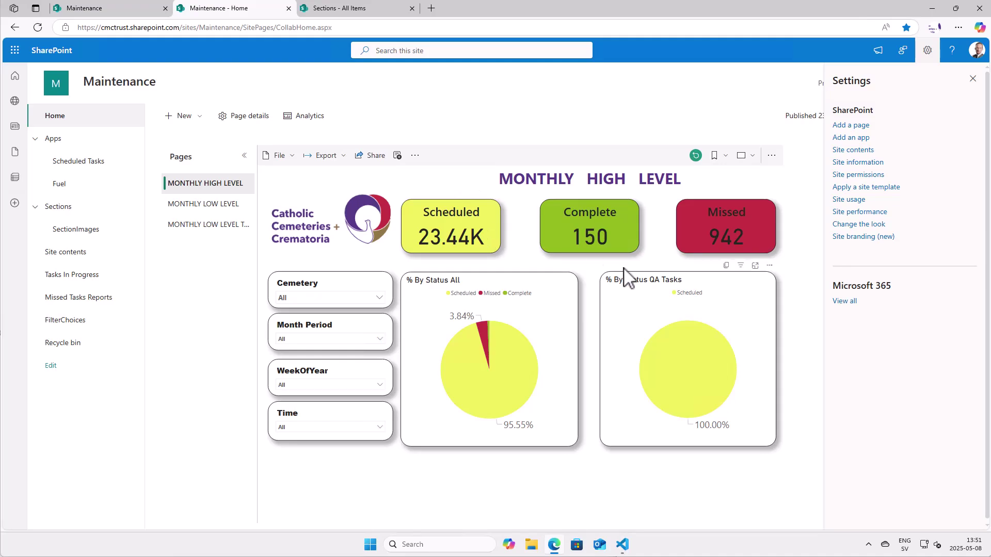
left_click(228, 206)
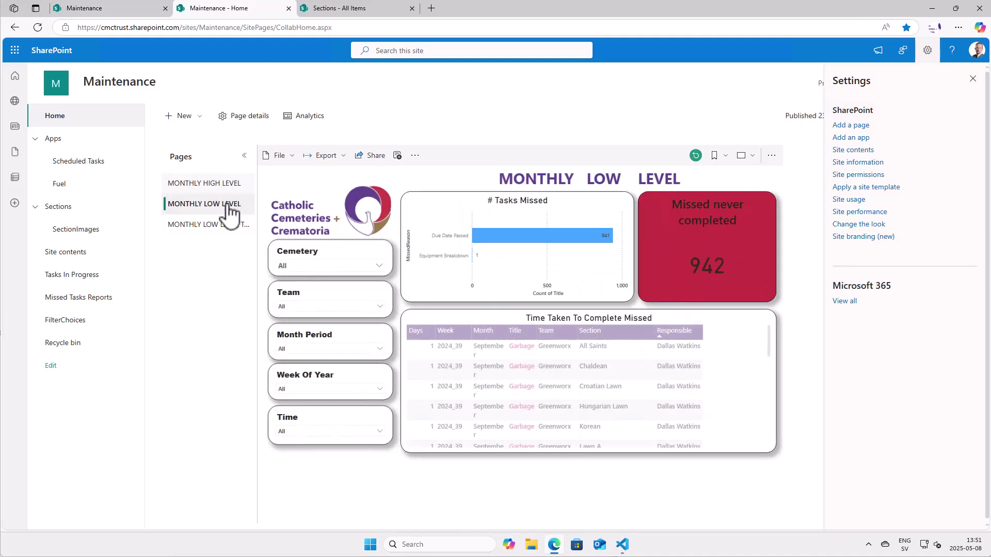
left_click(207, 185)
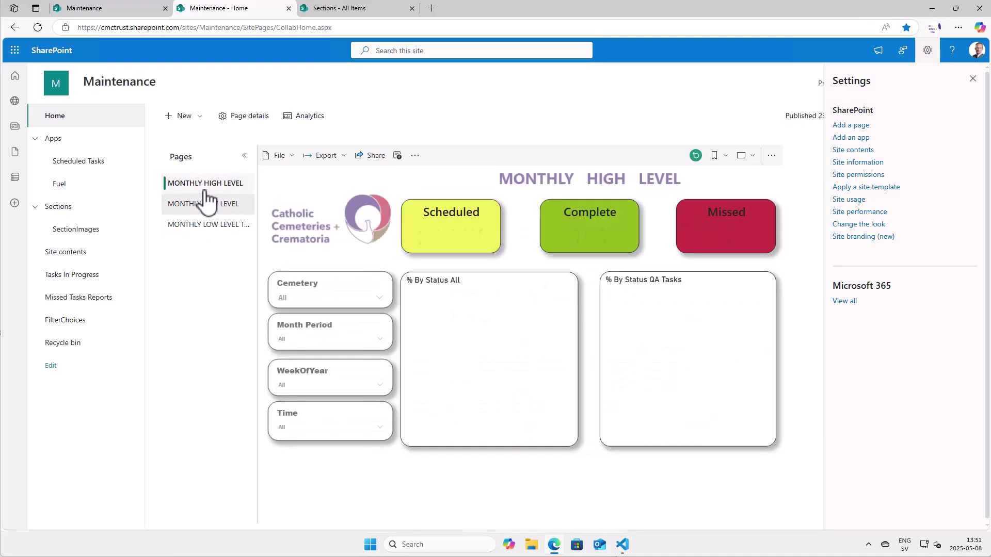
Show the report's MONTHLY LOW LEVEL TABLES page and filter it to the All Saints section.
left_click(228, 225)
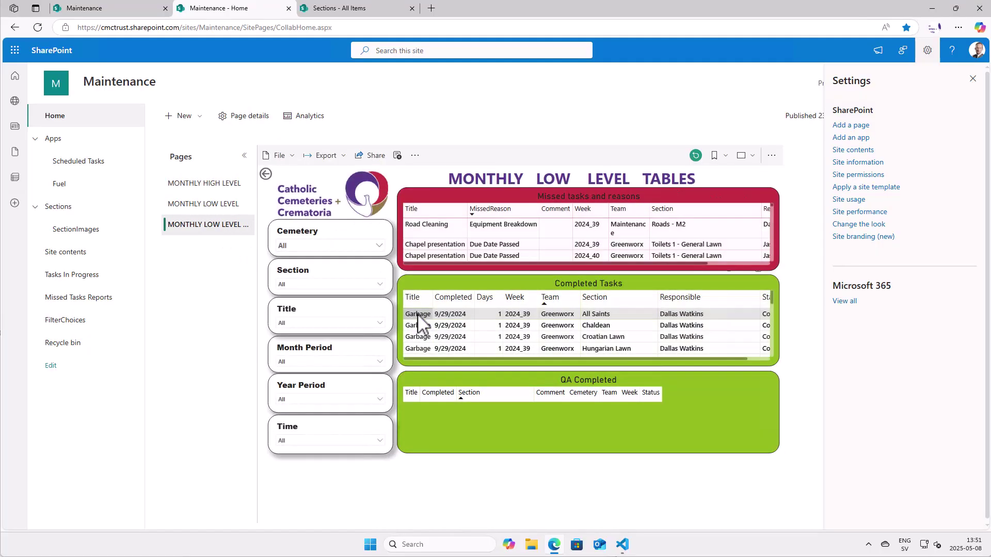
left_click(379, 286)
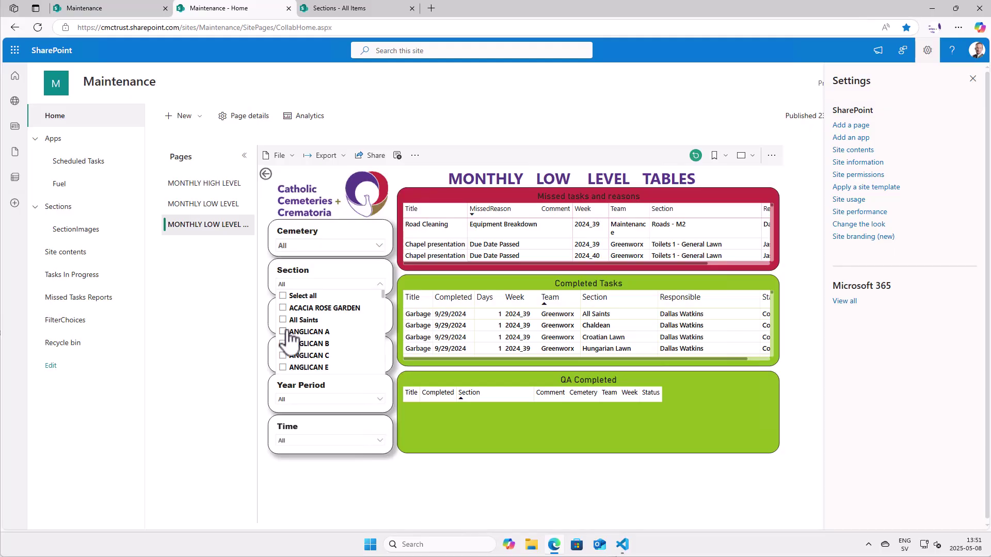
left_click(283, 321)
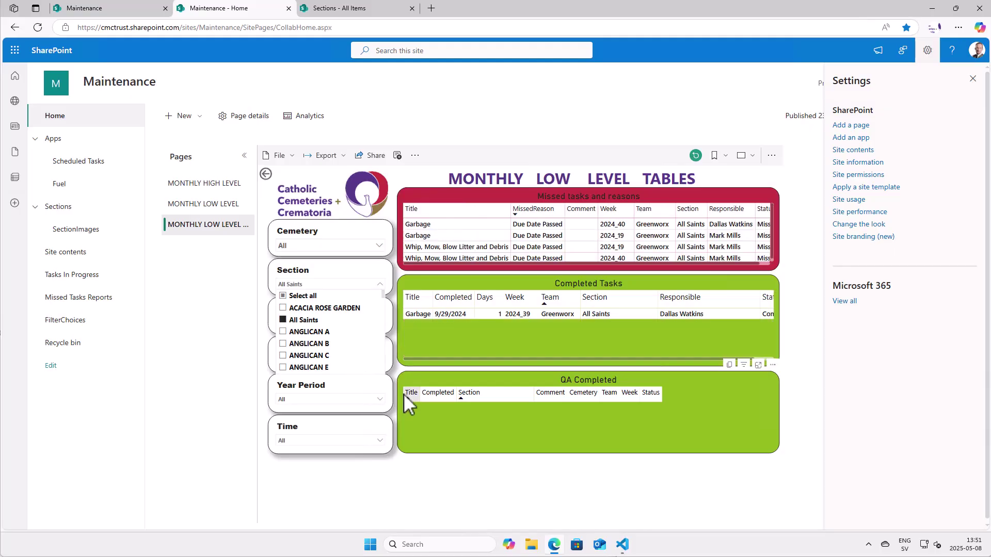
left_click(419, 492)
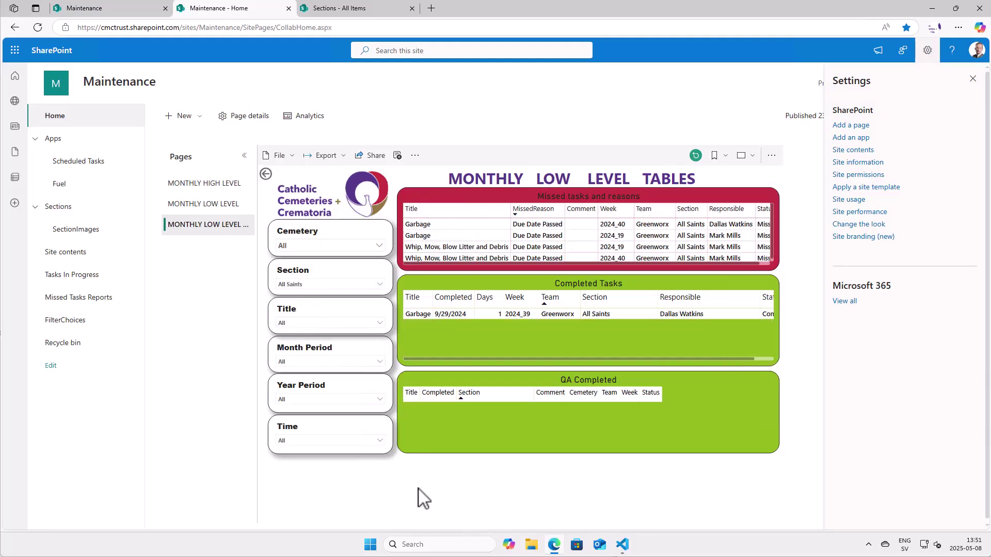
Examine the hours by team pivot table and chart below the report, and return to the report tables.
scroll(594, 289, "down", 2)
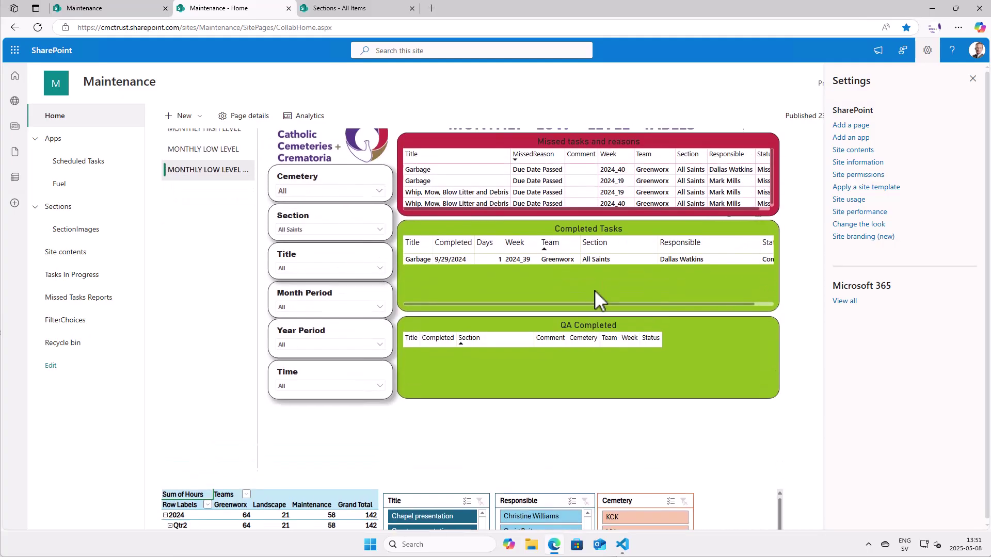
scroll(595, 290, "down", 4)
scroll(772, 341, "down", 3)
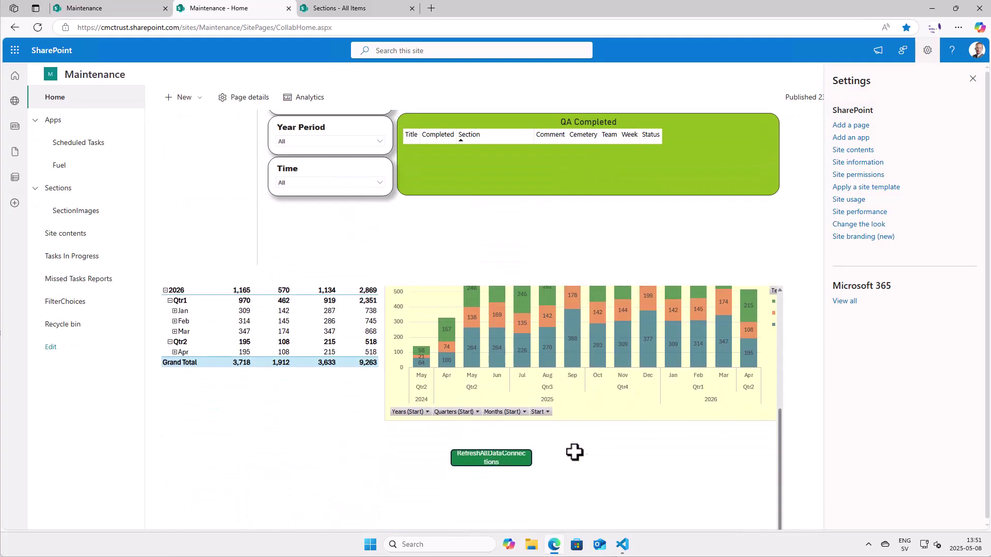
scroll(578, 450, "up", 5)
scroll(427, 268, "up", 1)
scroll(426, 262, "up", 5)
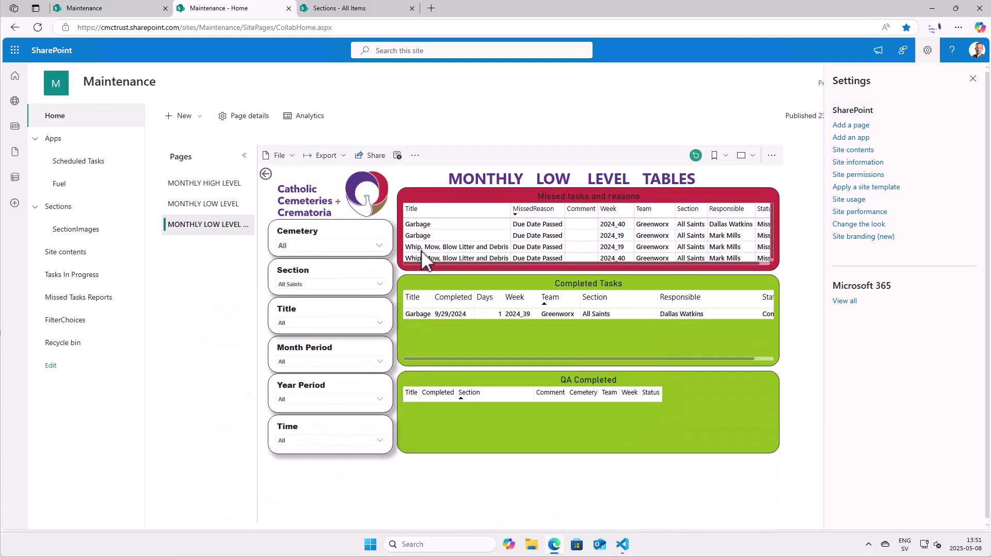
Open the G3 All Saints garbage task from the team task list and show its section on the map.
left_click(131, 9)
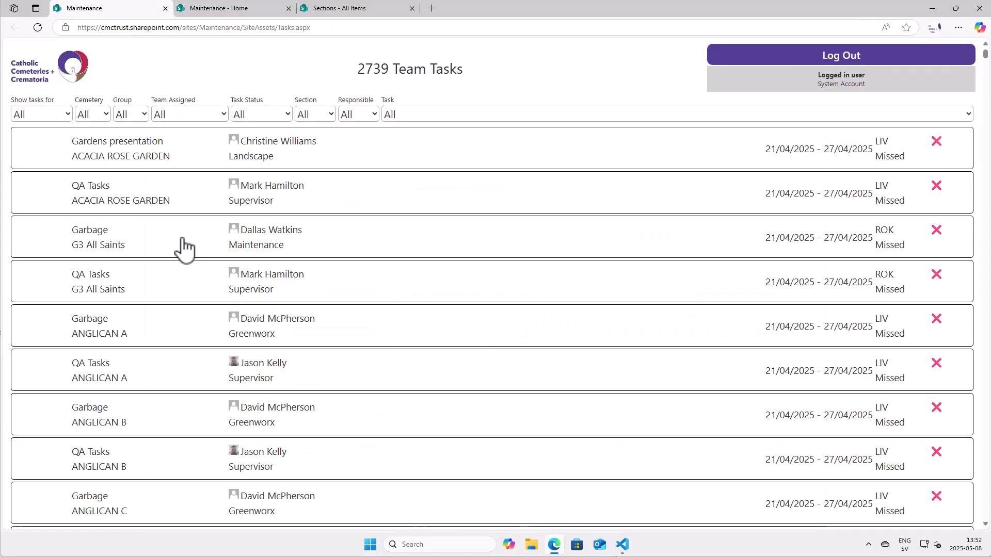
left_click(184, 249)
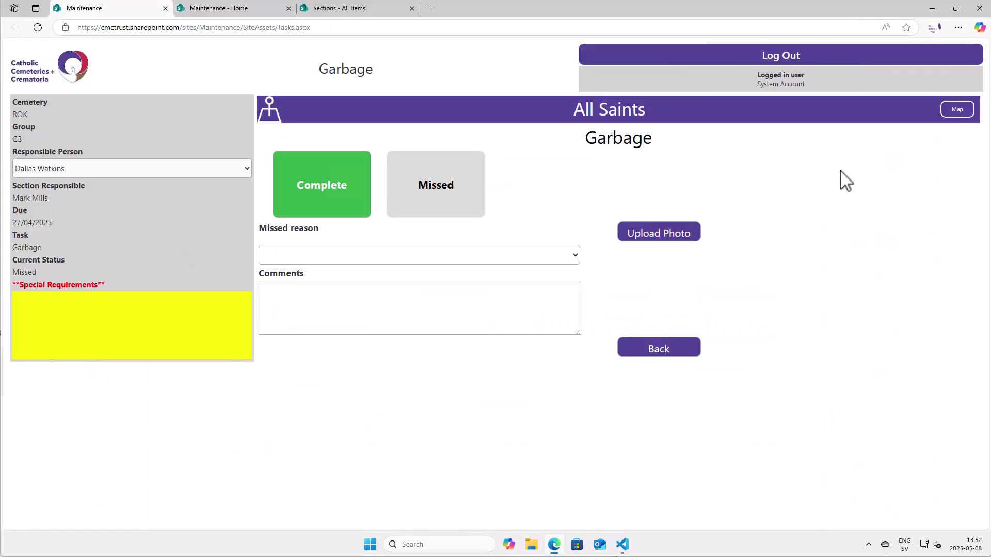
left_click(957, 110)
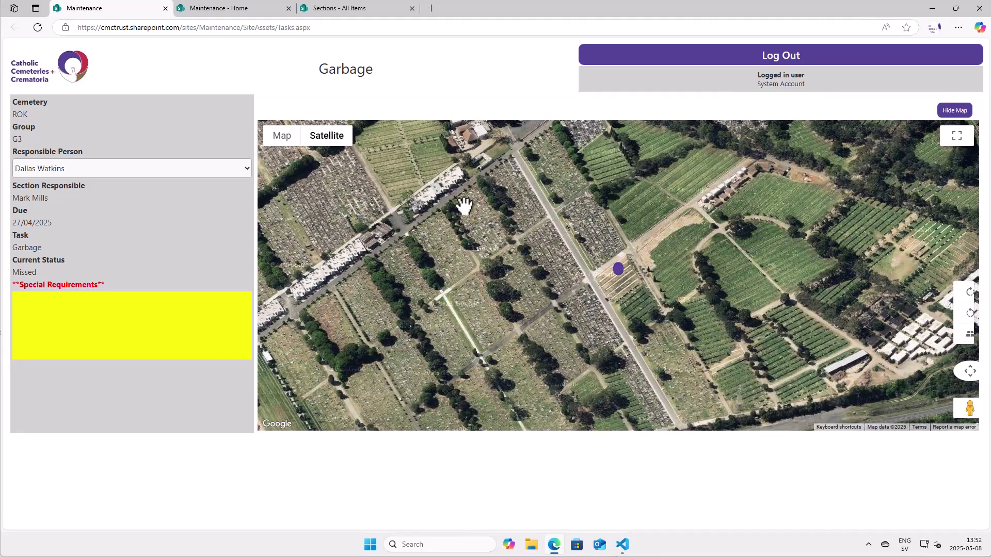